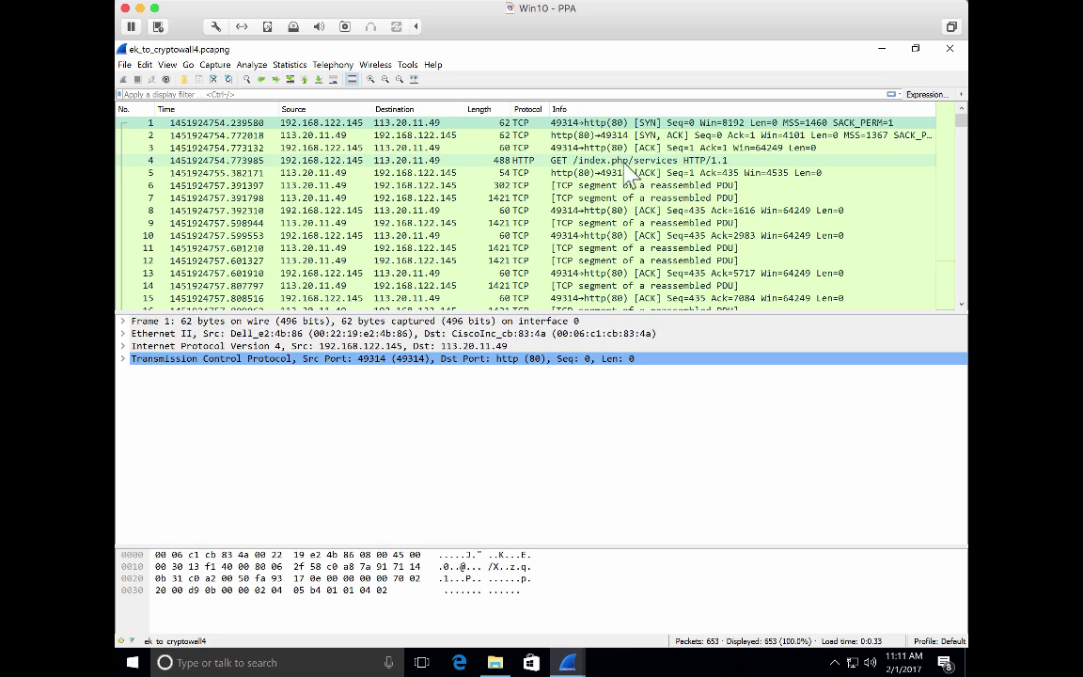
Step: Follow the HTTP stream of packet 4, the GET /index.php/services request
left_click(626, 162)
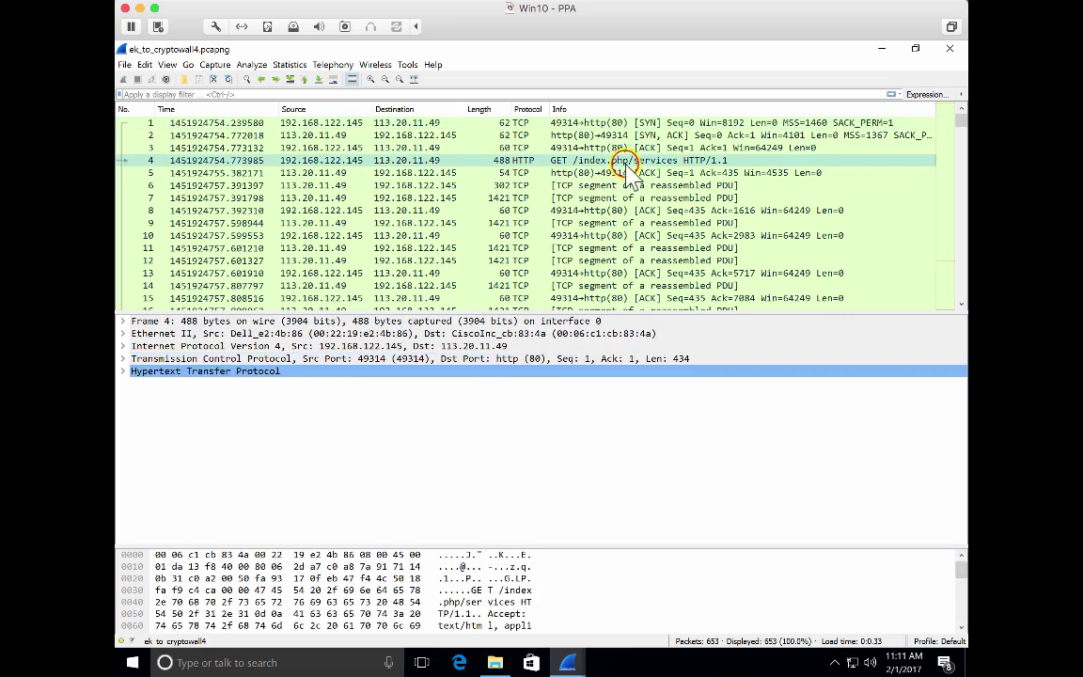
right_click(626, 167)
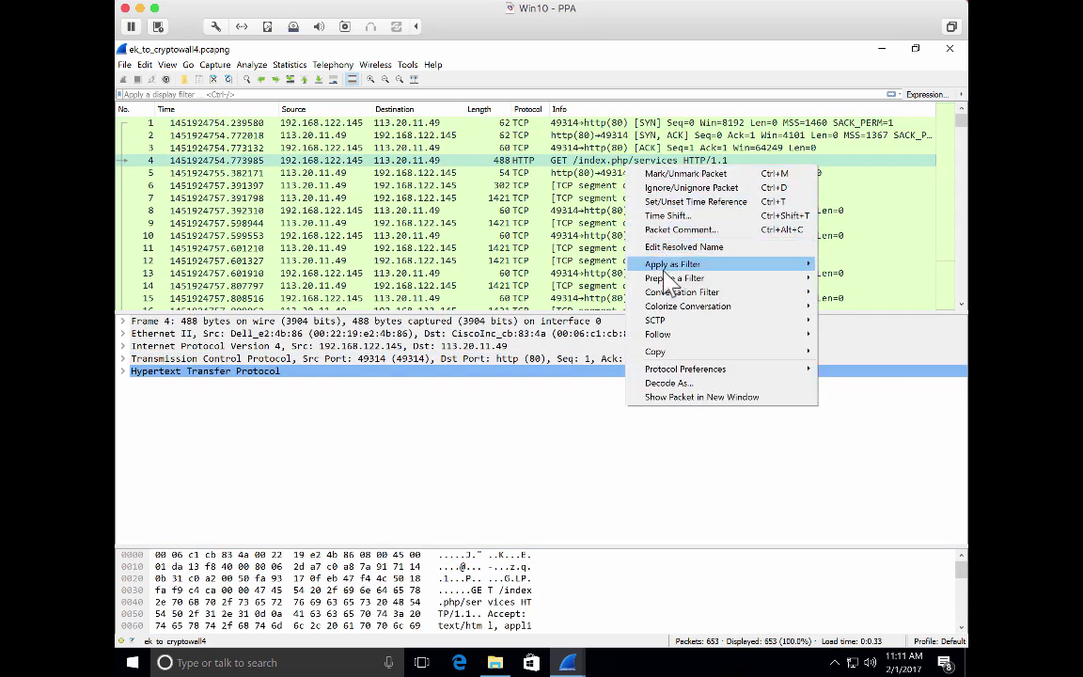
mouse_move(658, 336)
left_click(833, 379)
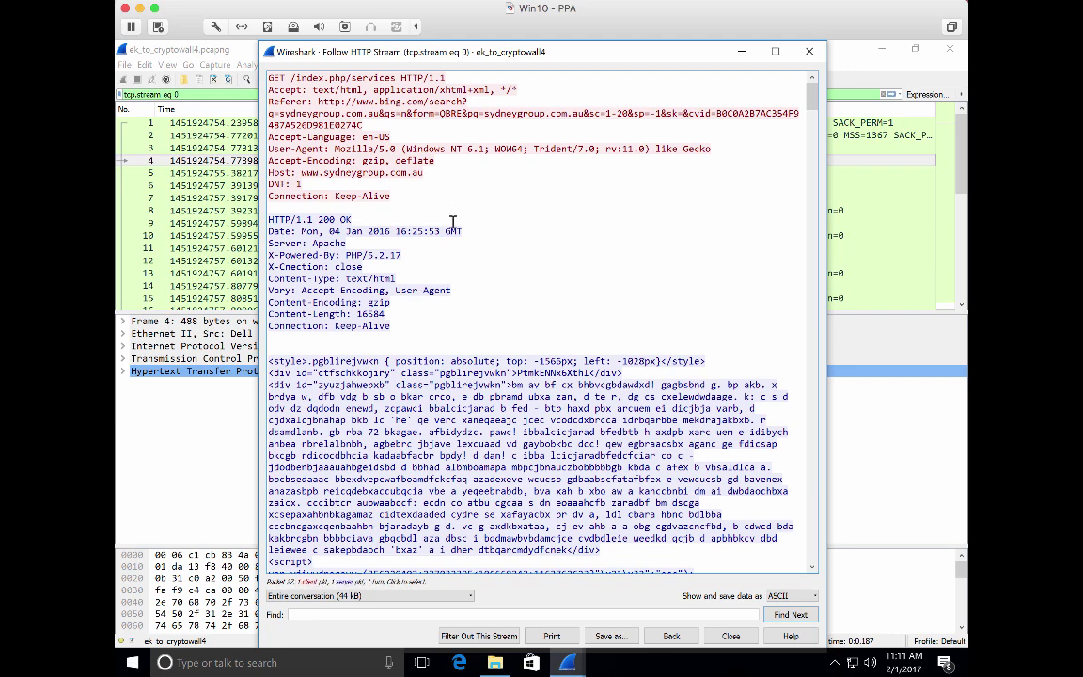
Step: Examine the server response's hidden text and script code in the HTTP stream, and close the stream
scroll(471, 258, "down", 5)
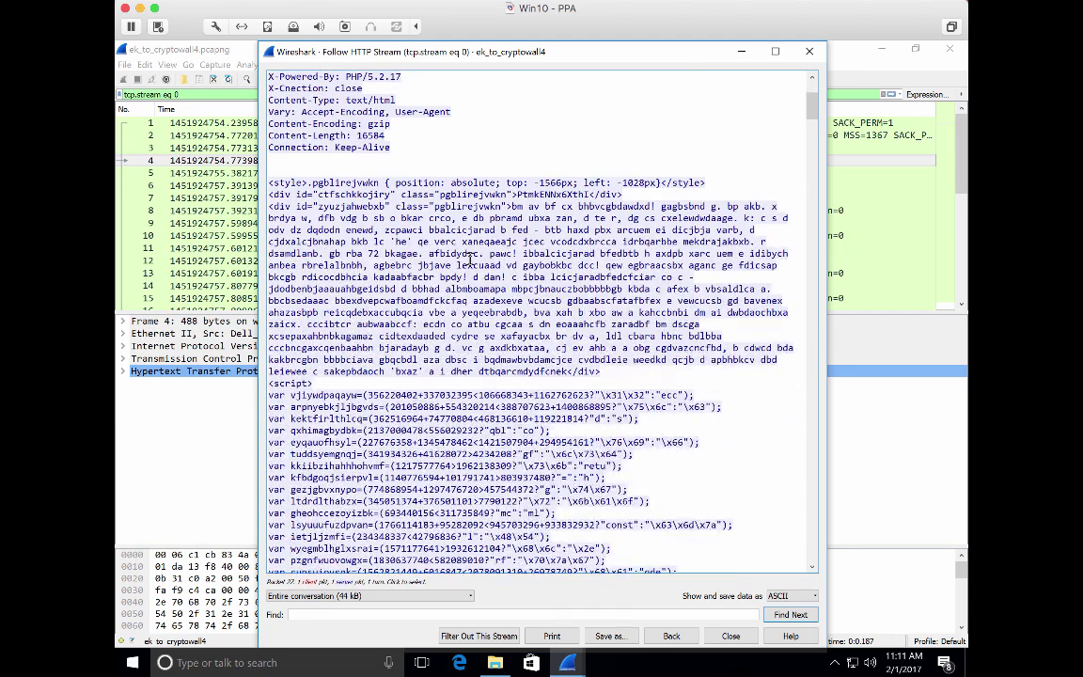
scroll(470, 259, "down", 2)
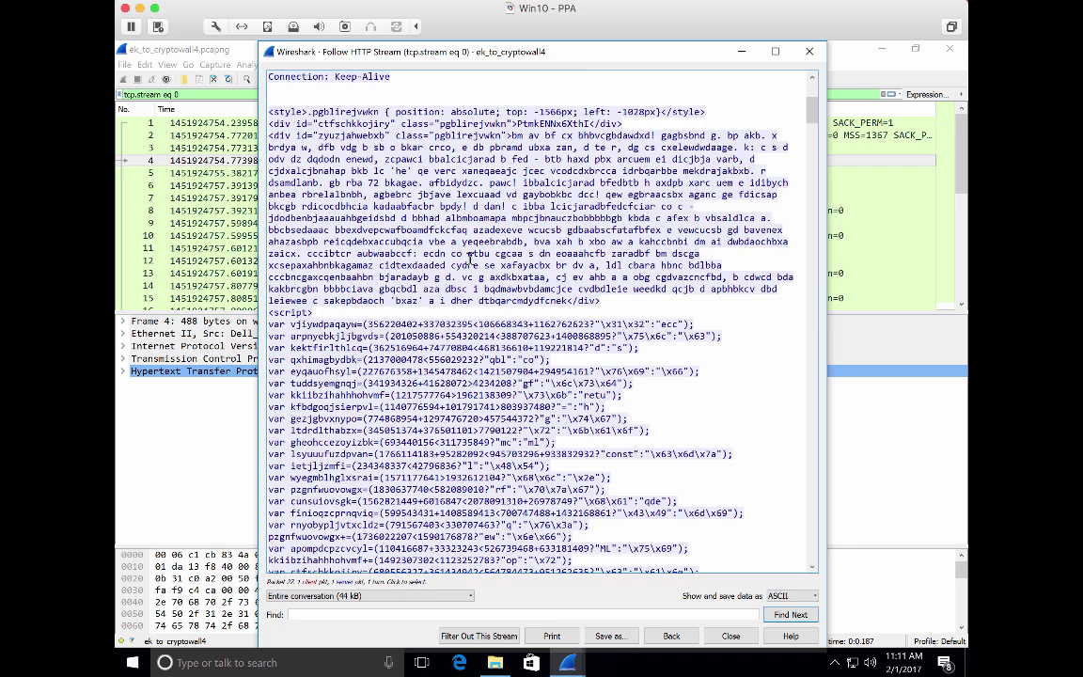
scroll(470, 257, "down", 1)
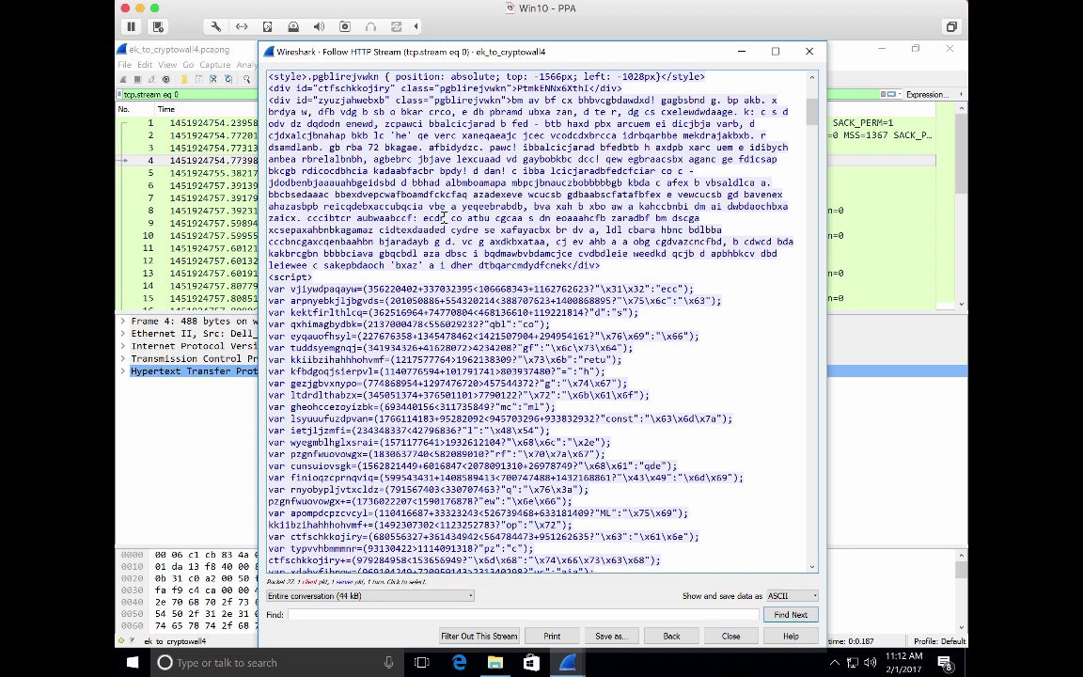
scroll(442, 218, "down", 3)
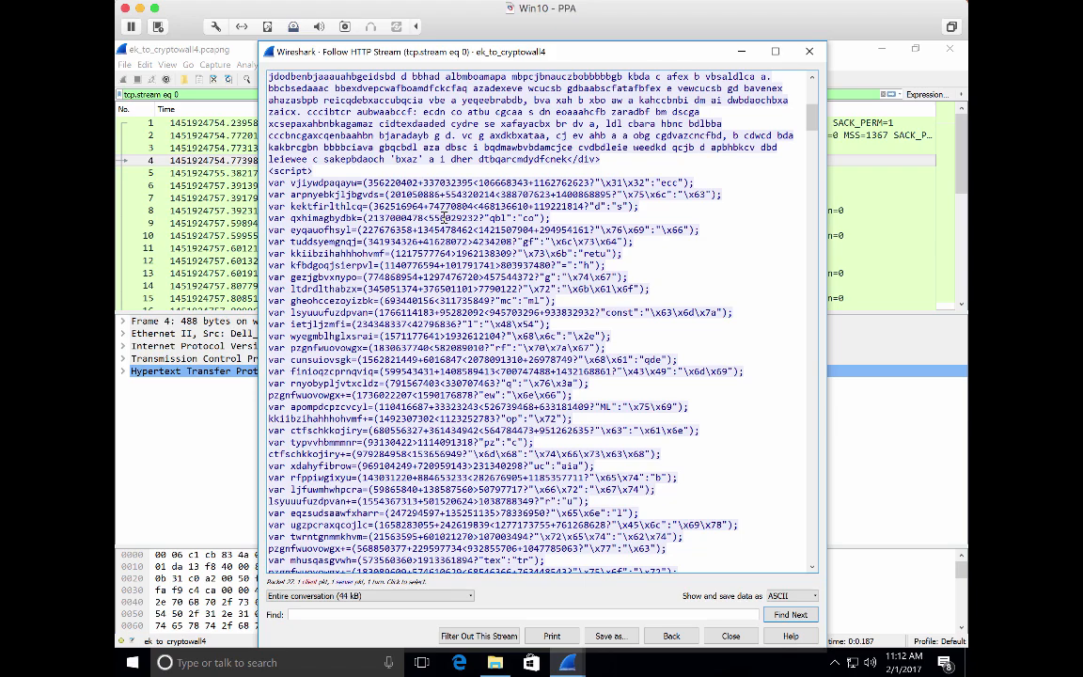
scroll(442, 218, "down", 2)
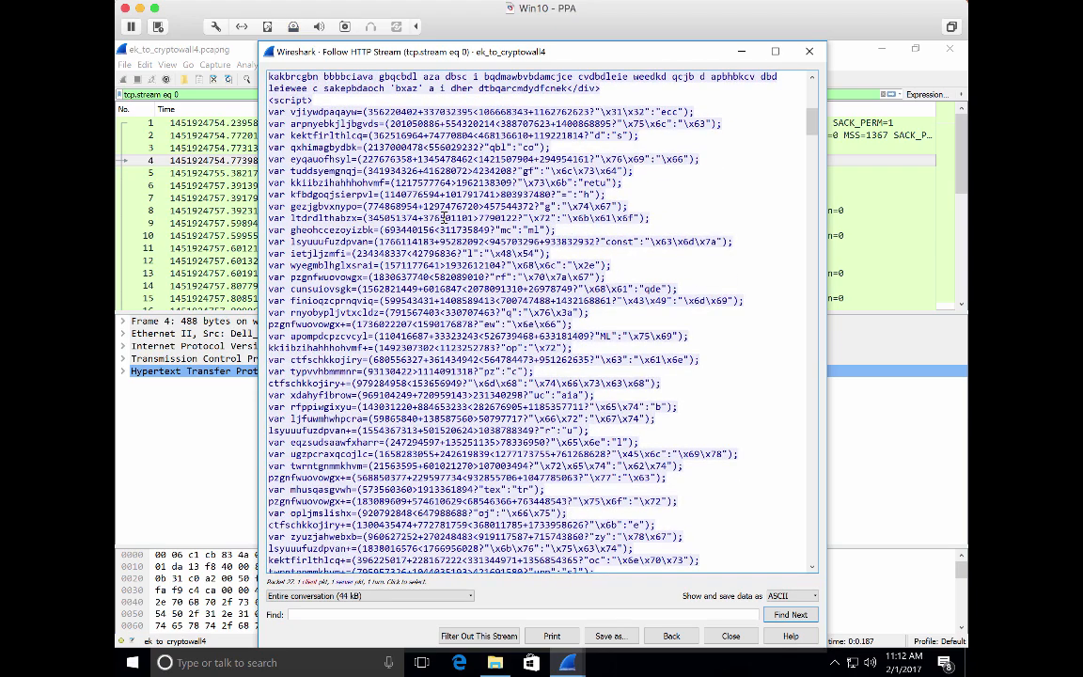
scroll(442, 218, "down", 4)
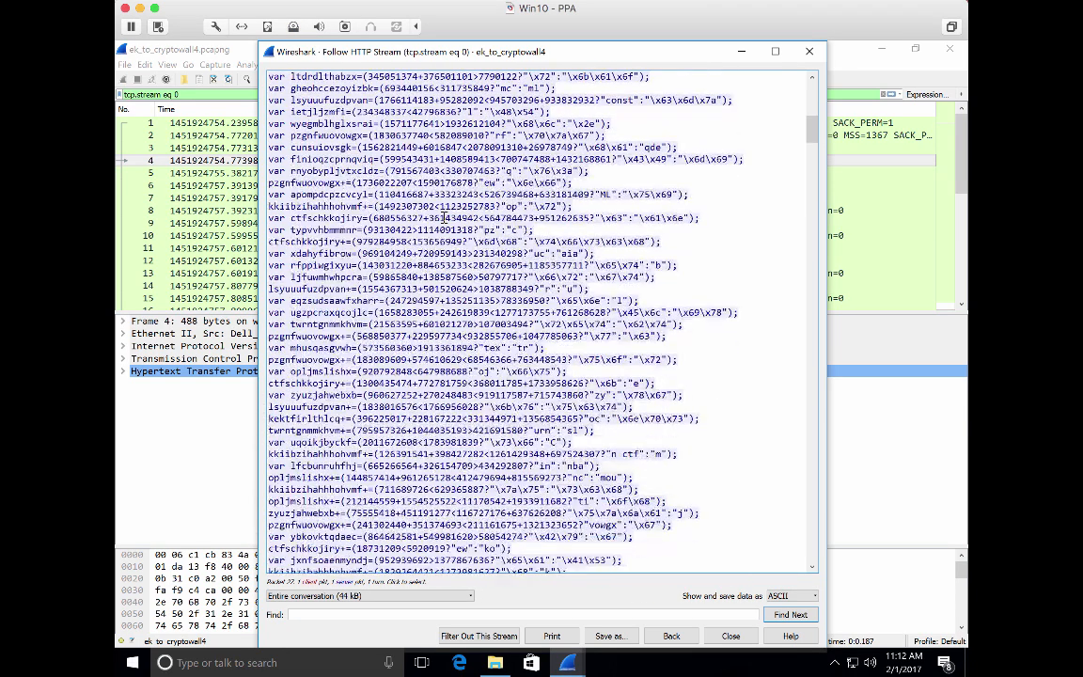
scroll(442, 218, "down", 3)
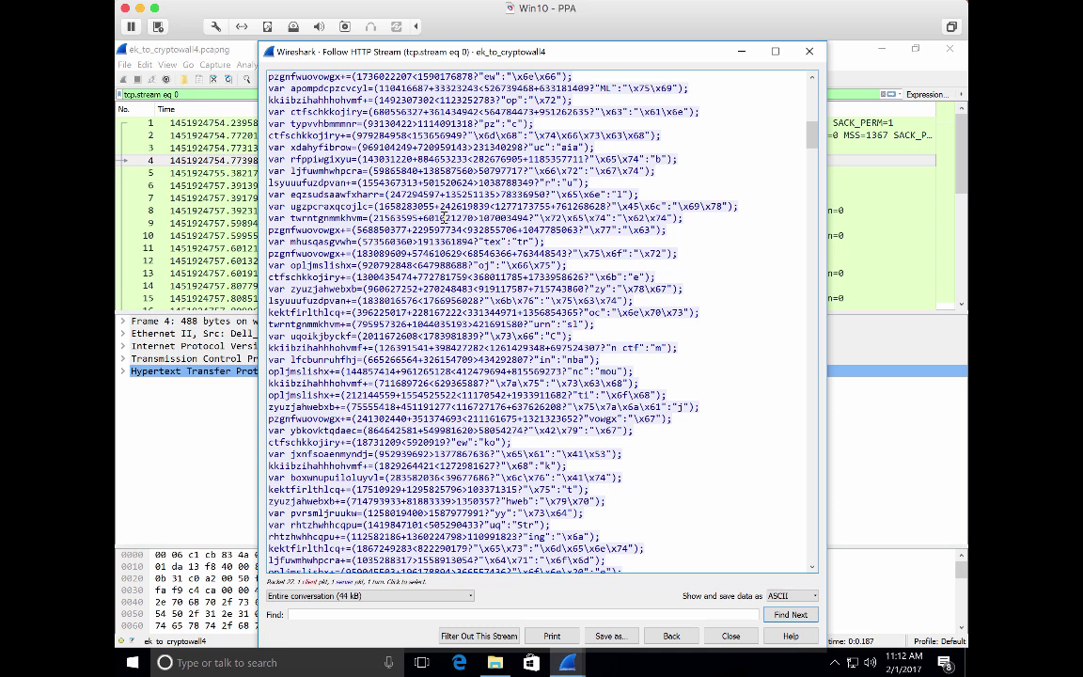
left_click(732, 636)
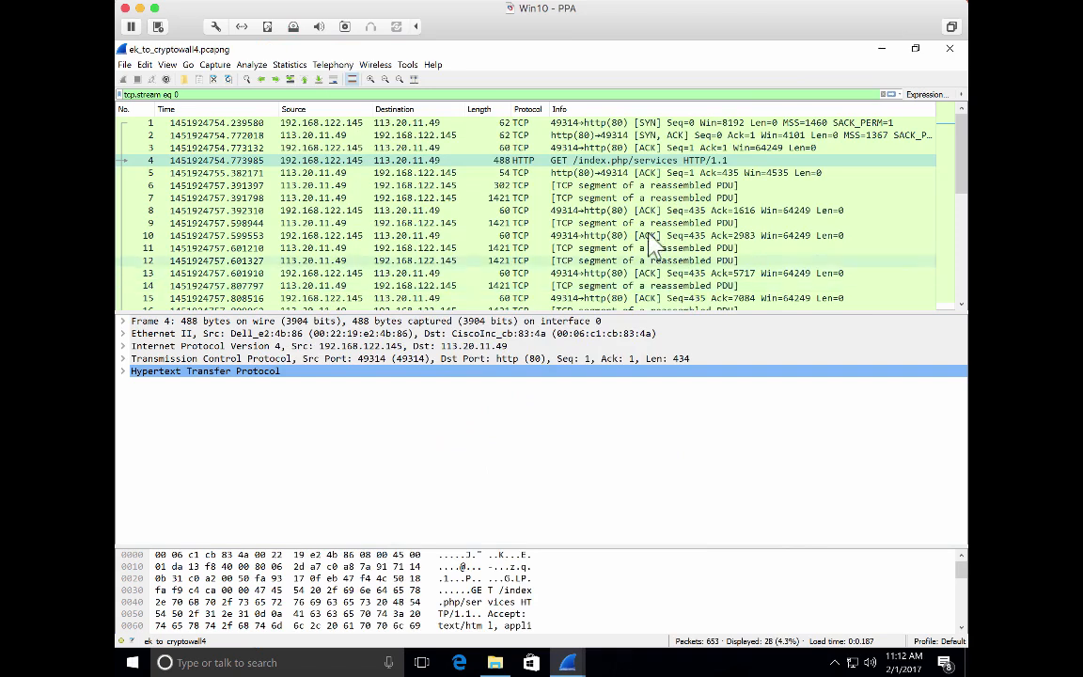
Step: Add the packet comment "Potentially malicious obfuscated JS" to packet 4 and expand its comment details
left_click(480, 158)
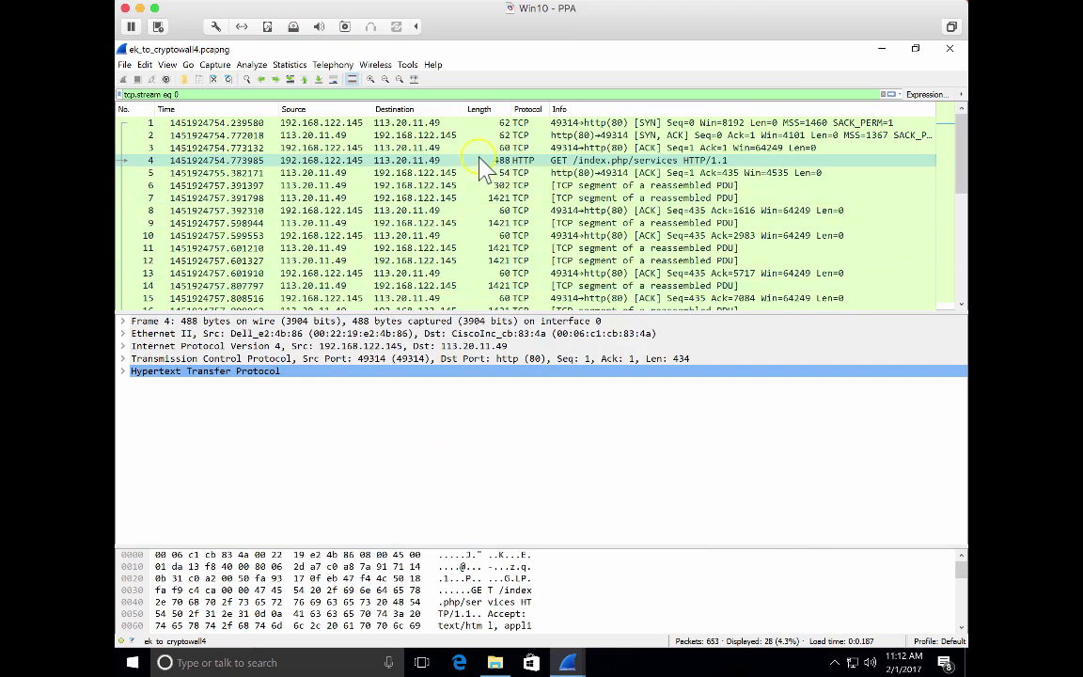
right_click(480, 162)
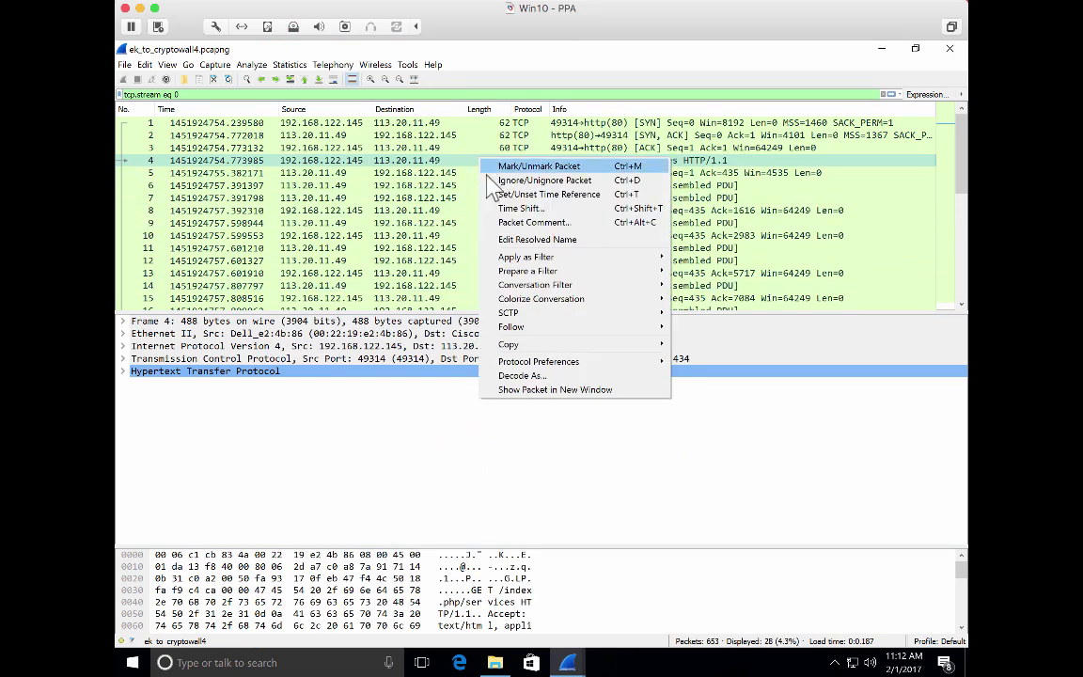
left_click(513, 222)
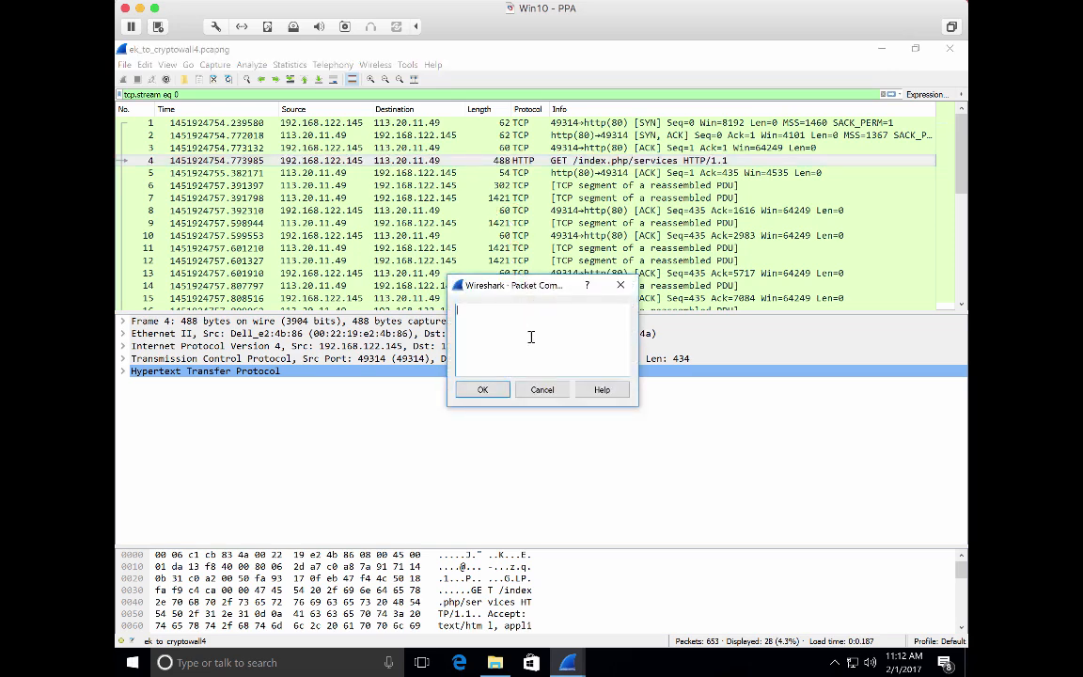
type("Potentially malicious obfuscated JS")
left_click(481, 390)
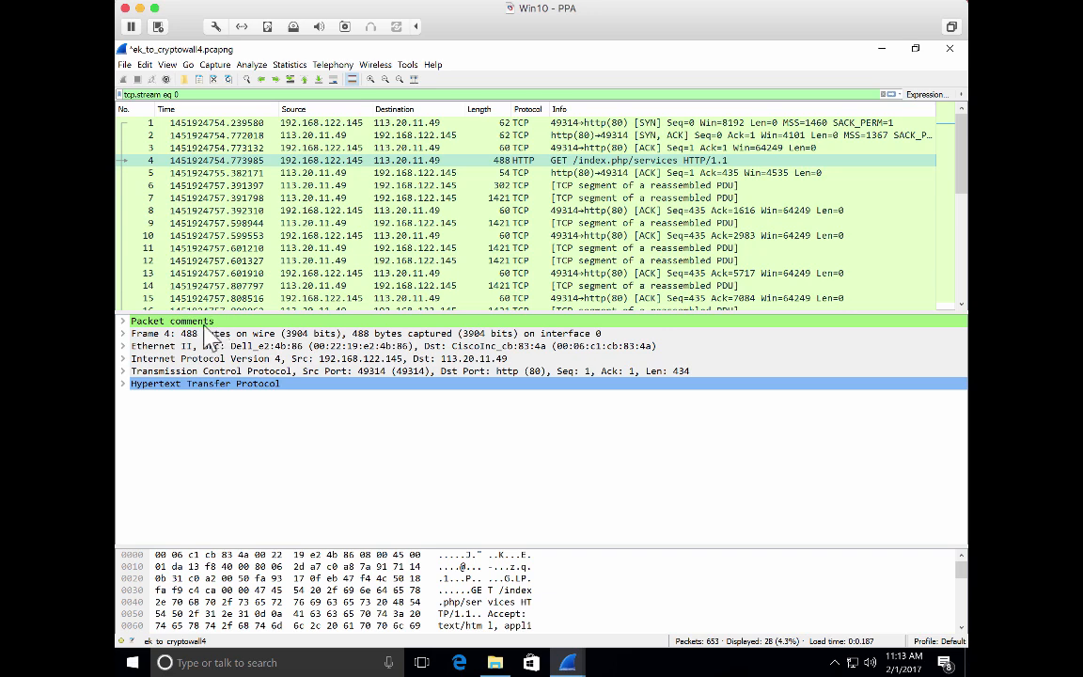
left_click(122, 321)
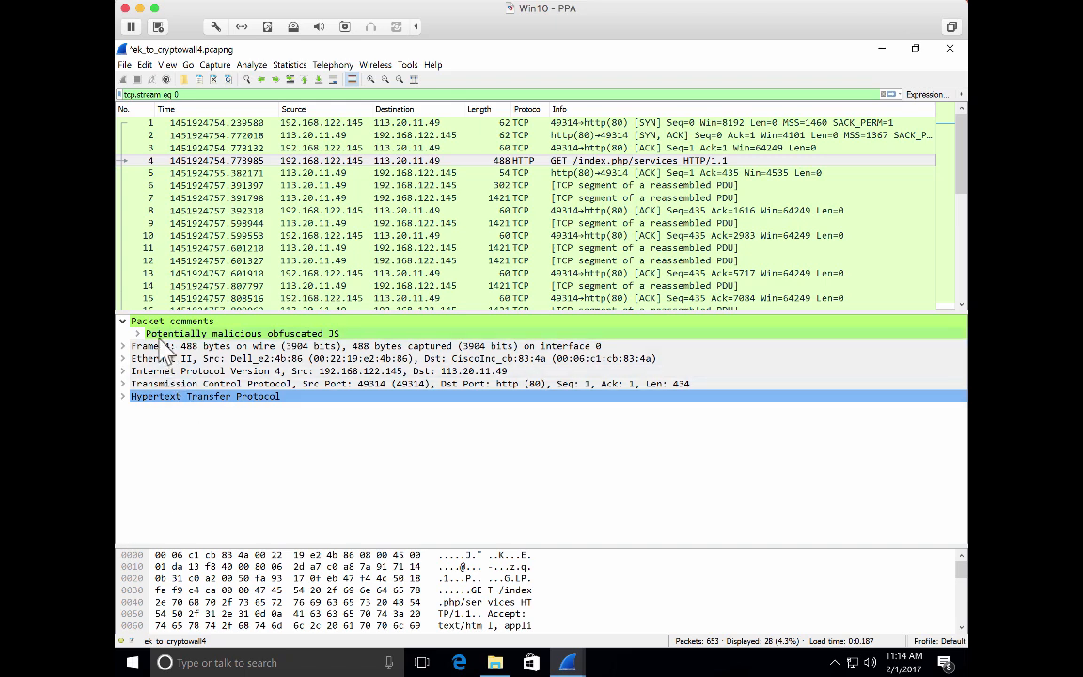
Step: Go through packets 1 to 9 one by one to check their details for comments, and return to packet 4
left_click(167, 123)
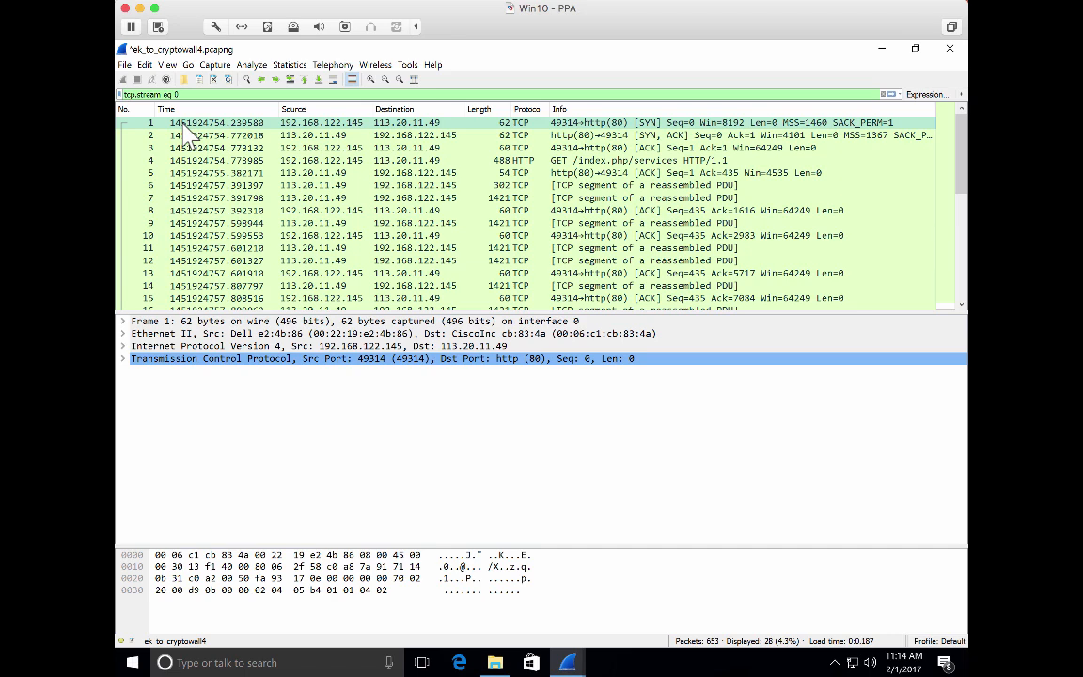
key("Down")
key("Down")
key("Down")
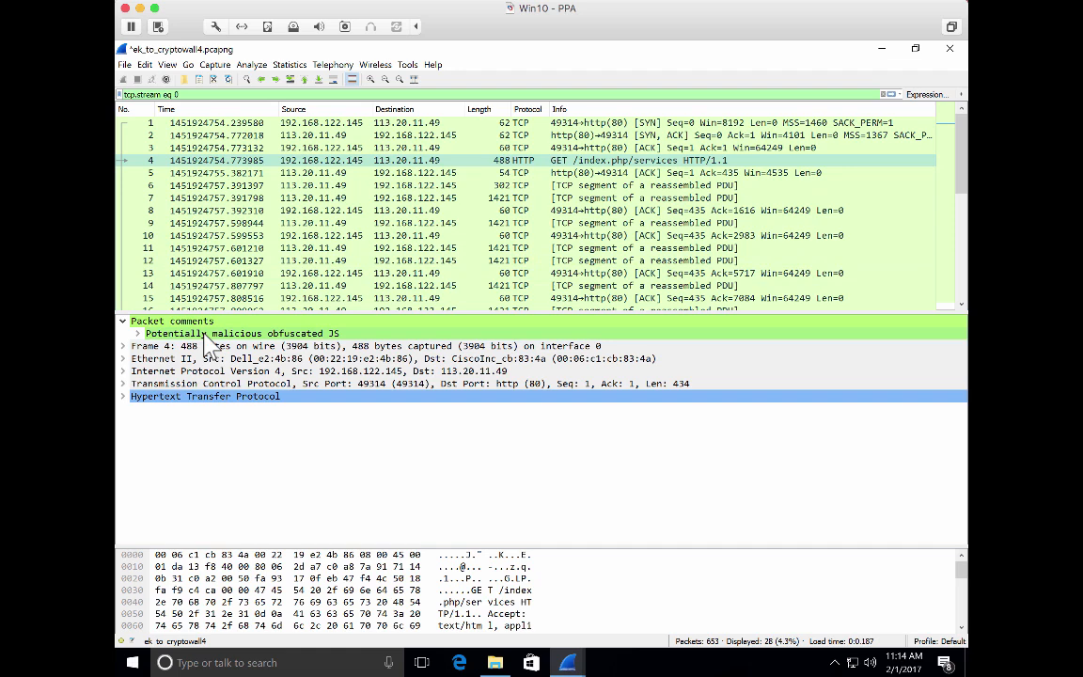
key("Down")
key("Down")
key("Down")
key("Down")
key("Down")
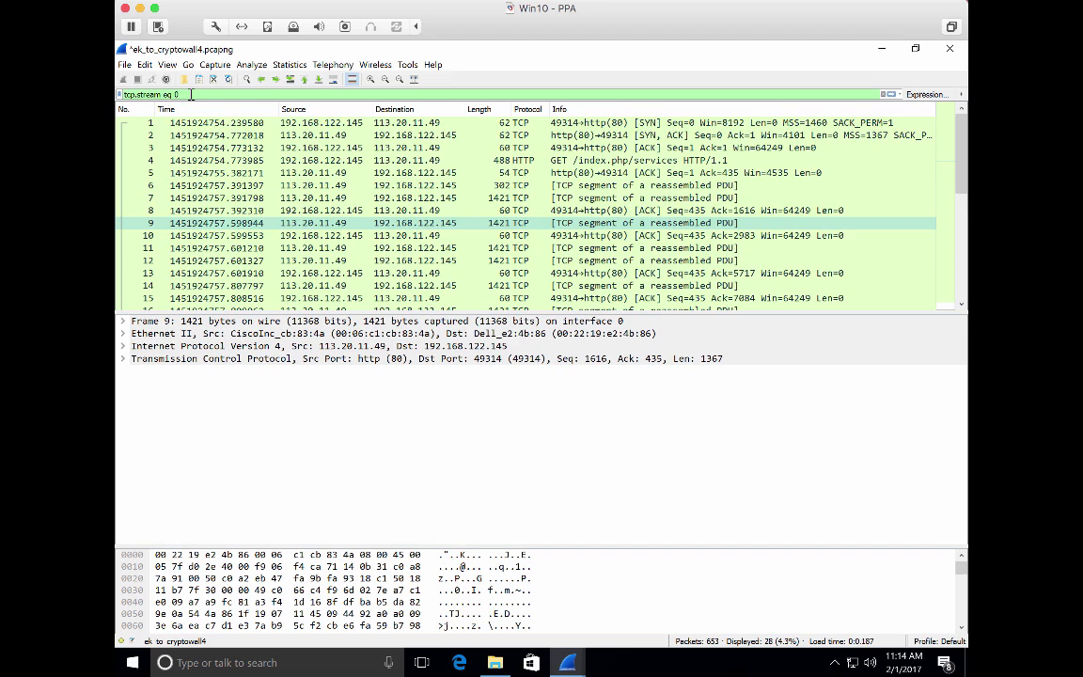
left_click(174, 161)
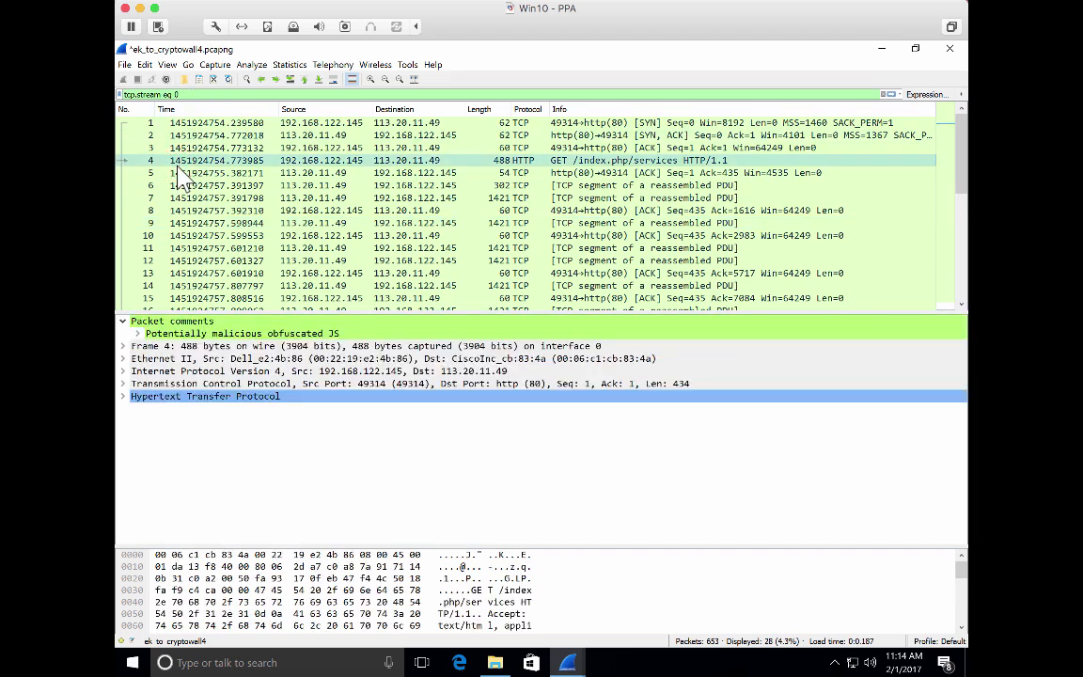
Step: Filter the packet list by the packet comments field (pkt_comment) of packet 4, and clear the display filter
right_click(191, 322)
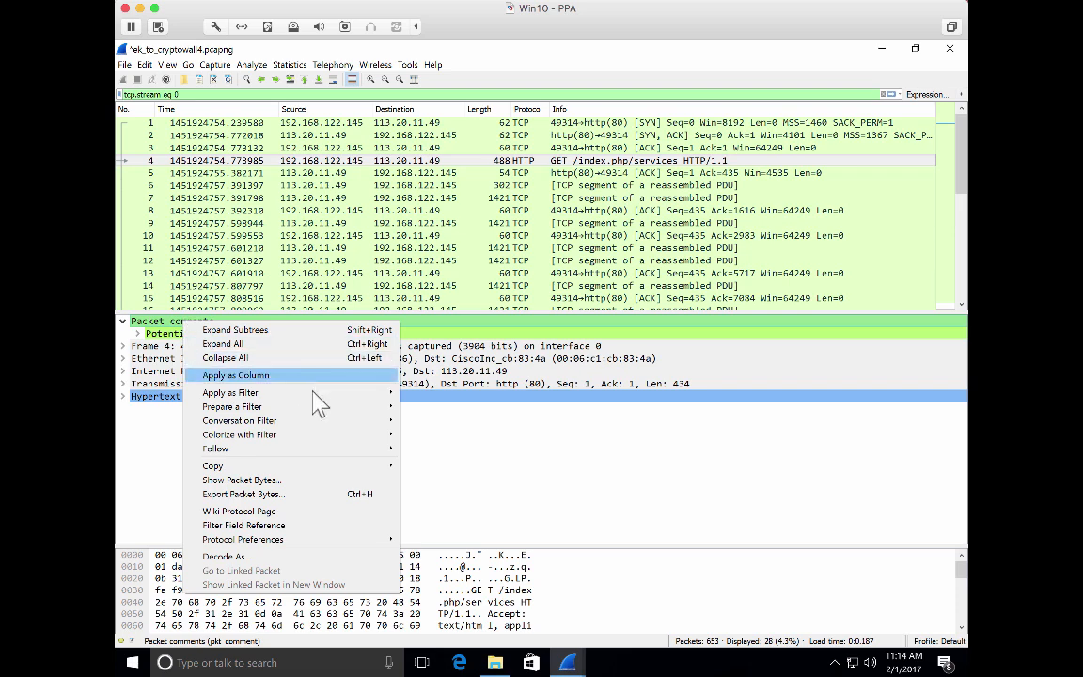
mouse_move(344, 395)
left_click(426, 396)
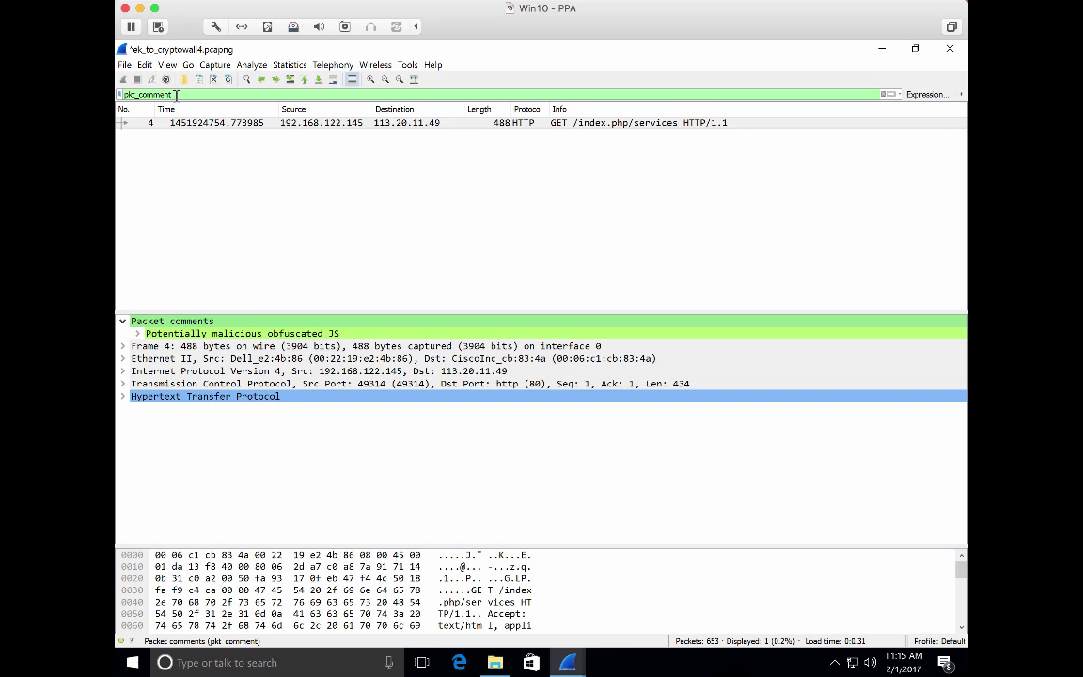
left_click(882, 94)
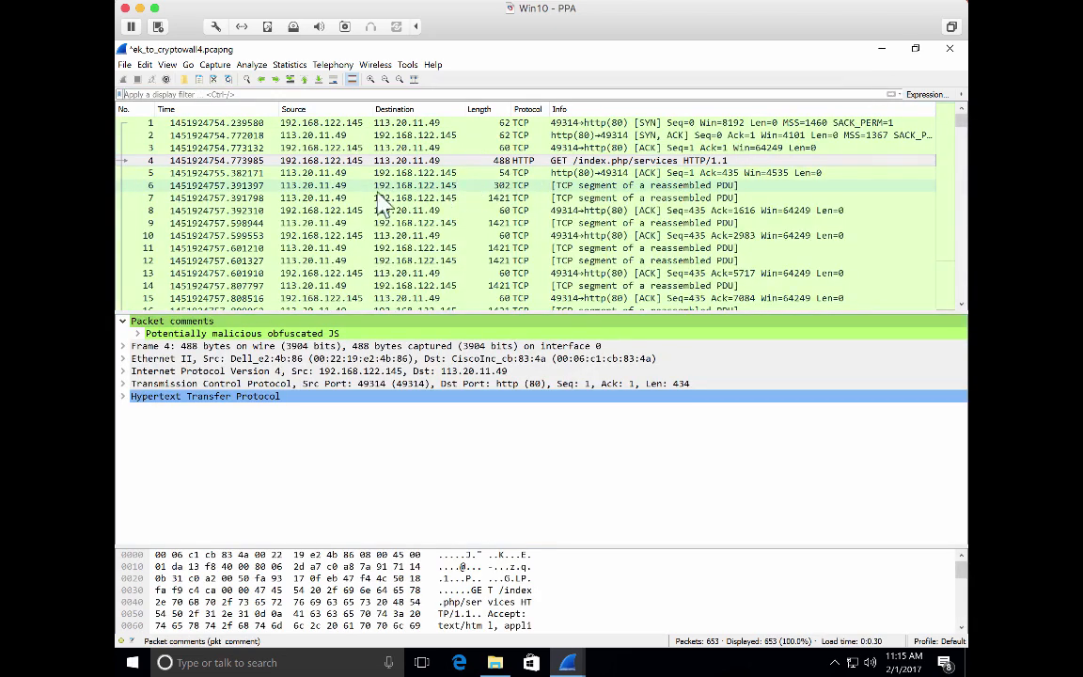
Step: Add the packet comments field as a packet list column titled C and narrow it to fit its content
right_click(203, 322)
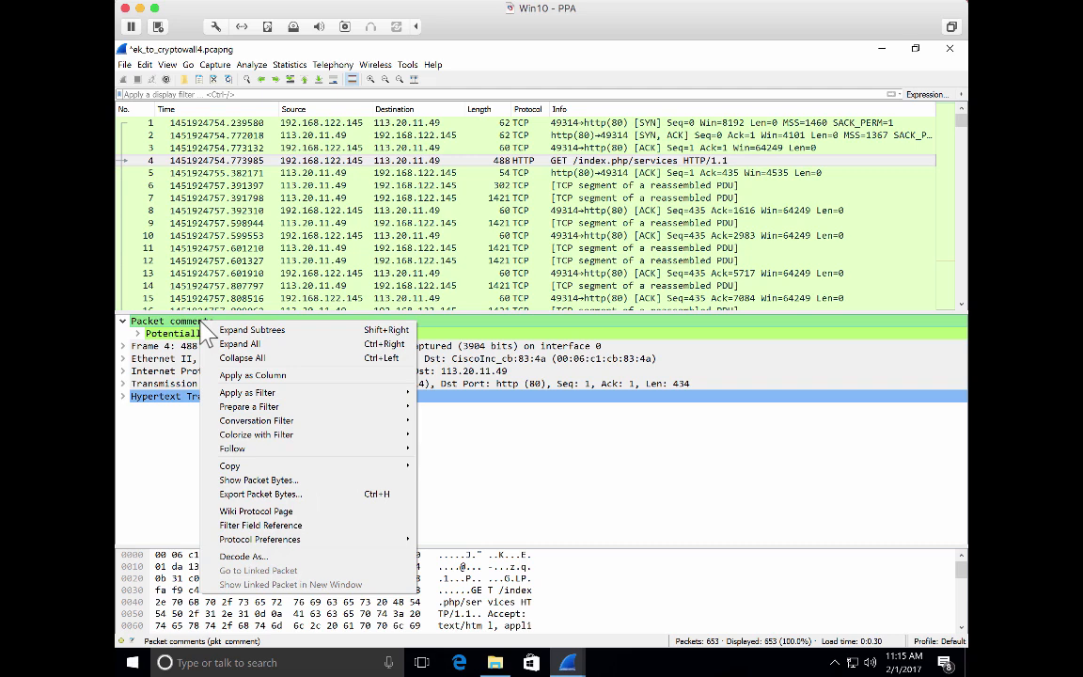
left_click(235, 376)
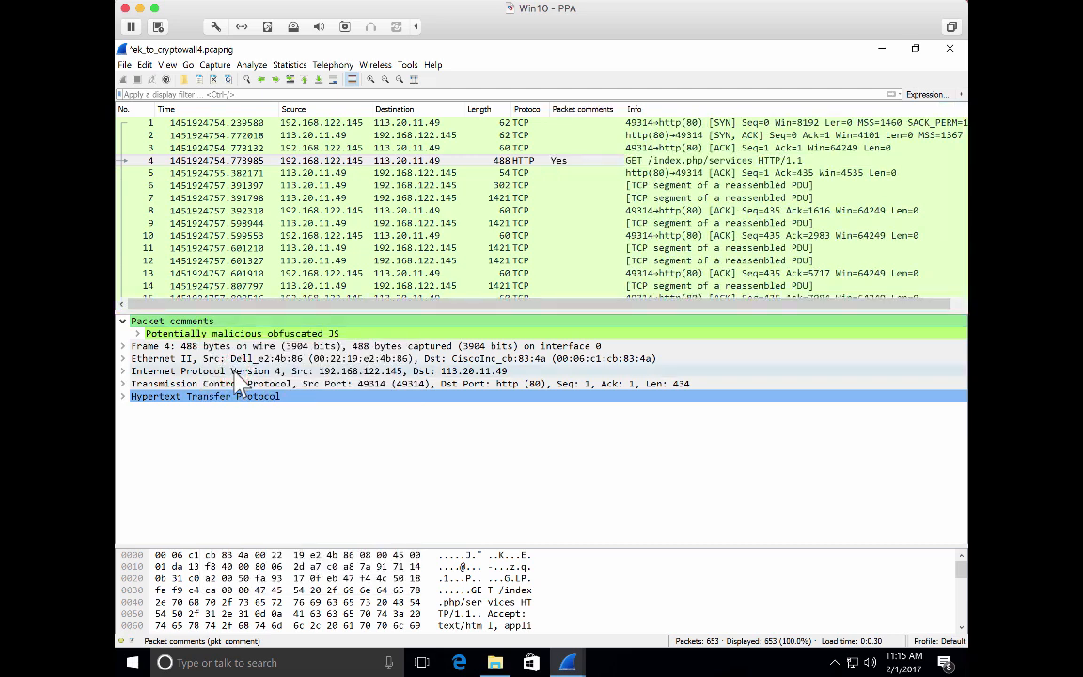
left_click(577, 110)
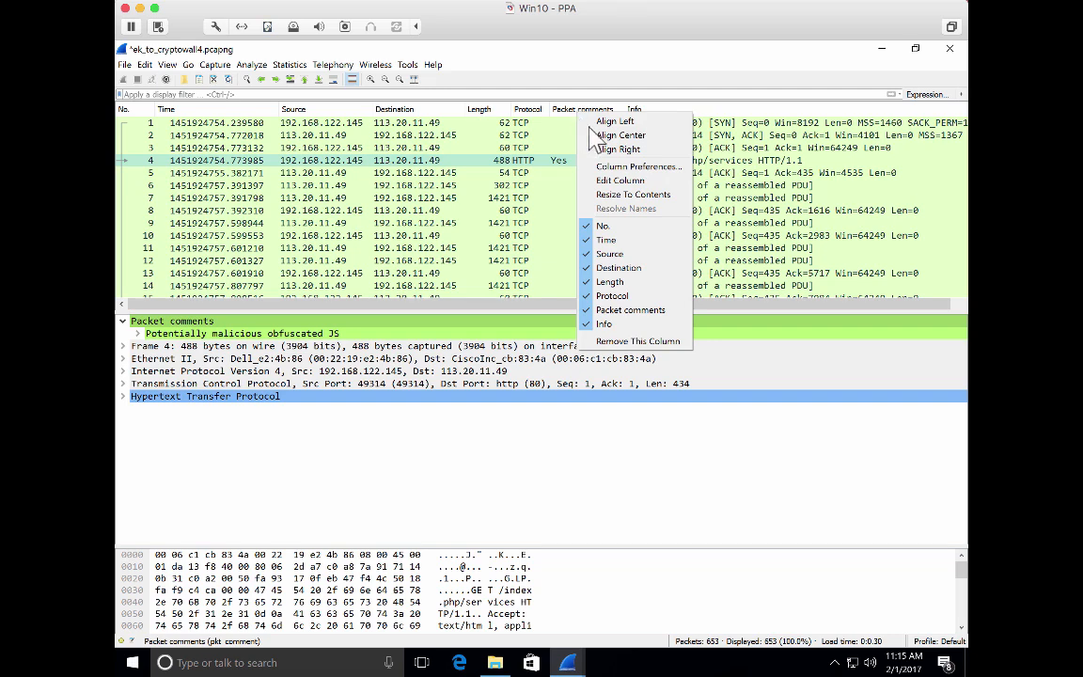
left_click(607, 180)
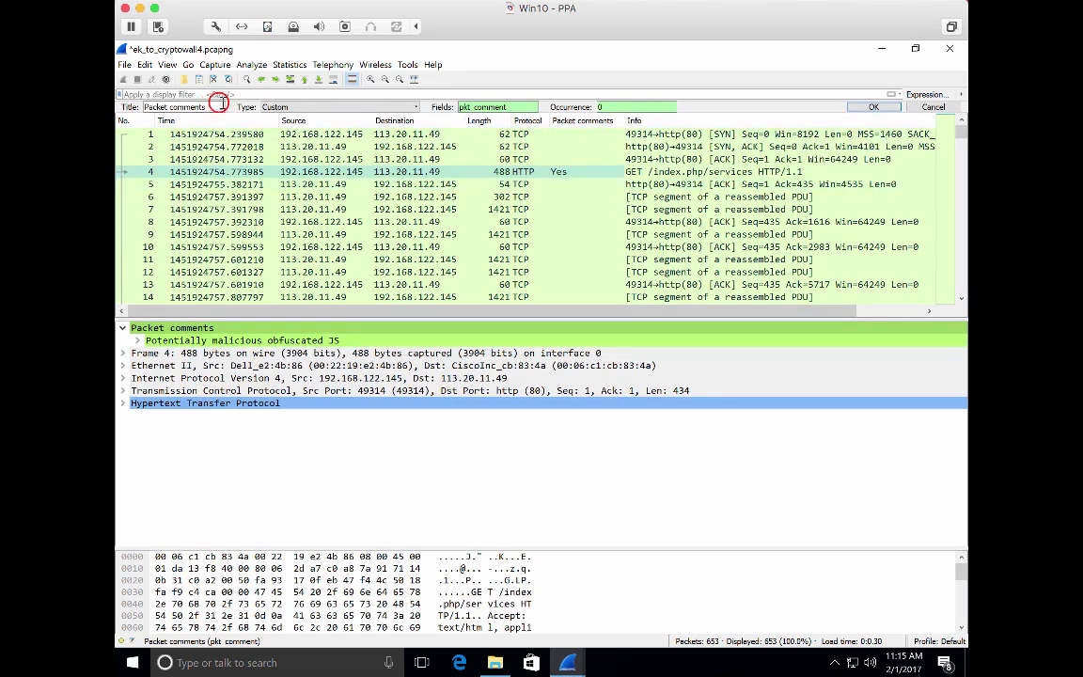
left_click_drag(215, 107, 132, 111)
type("C")
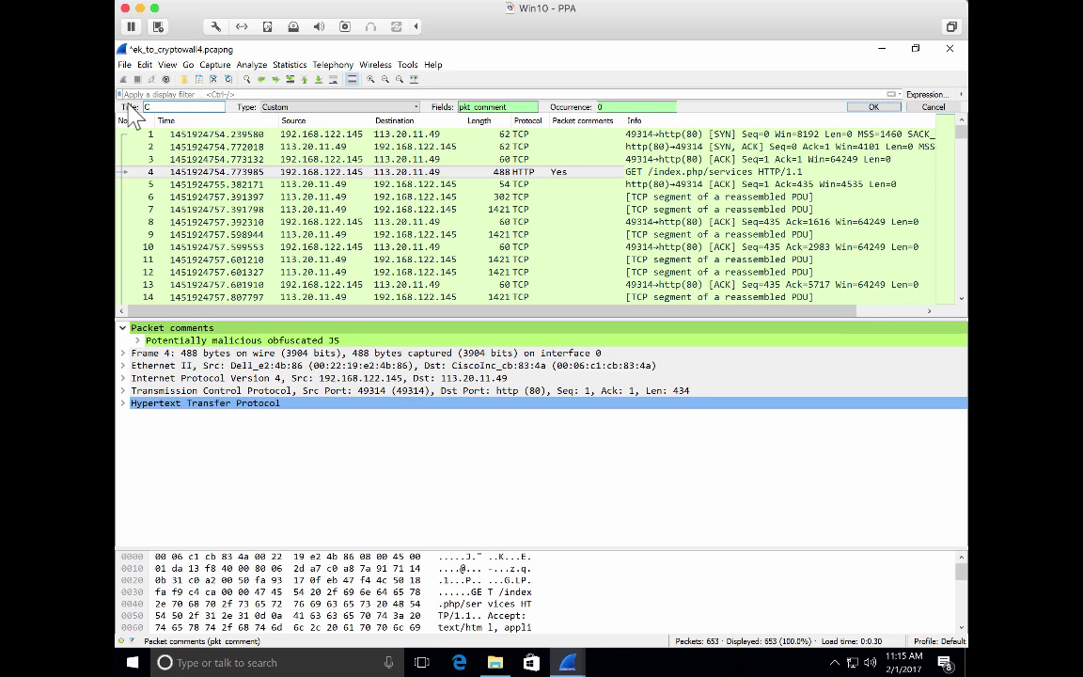
left_click(857, 106)
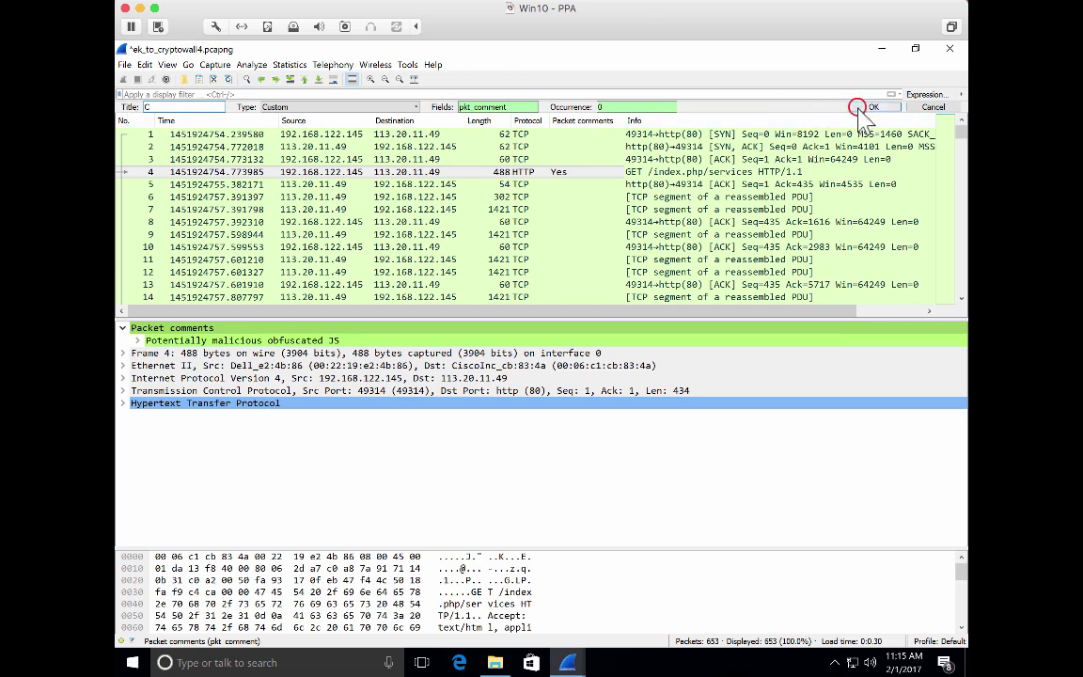
left_click_drag(623, 108, 571, 107)
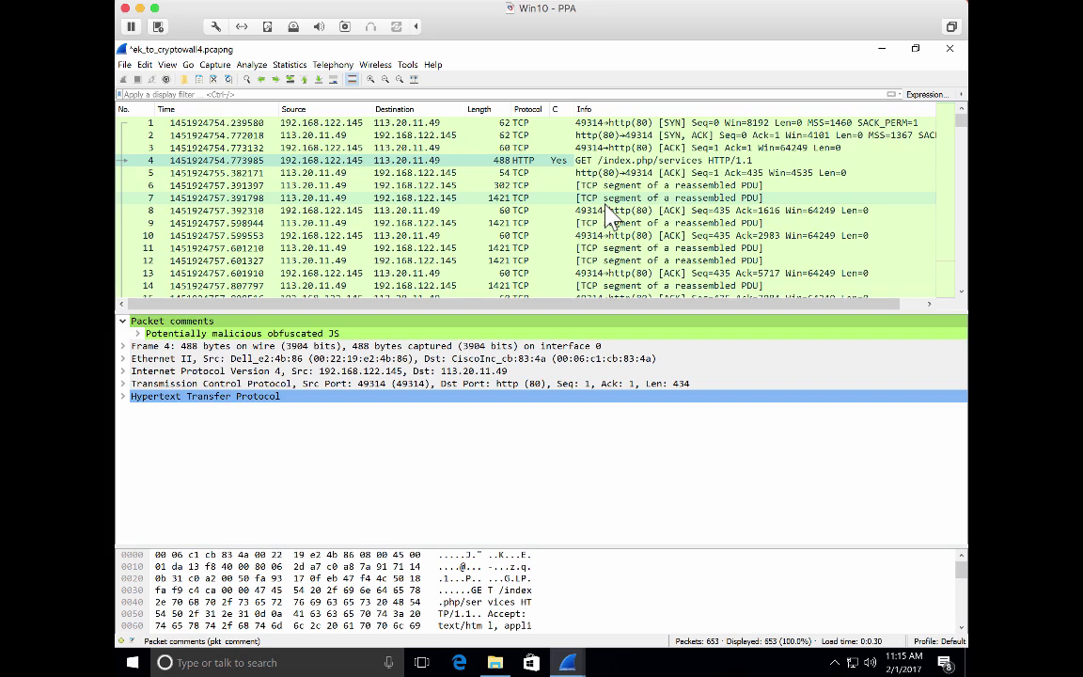
Step: Sort the packet list by column C to find commented packets, and restore the sorting by packet number
scroll(607, 207, "down", 20)
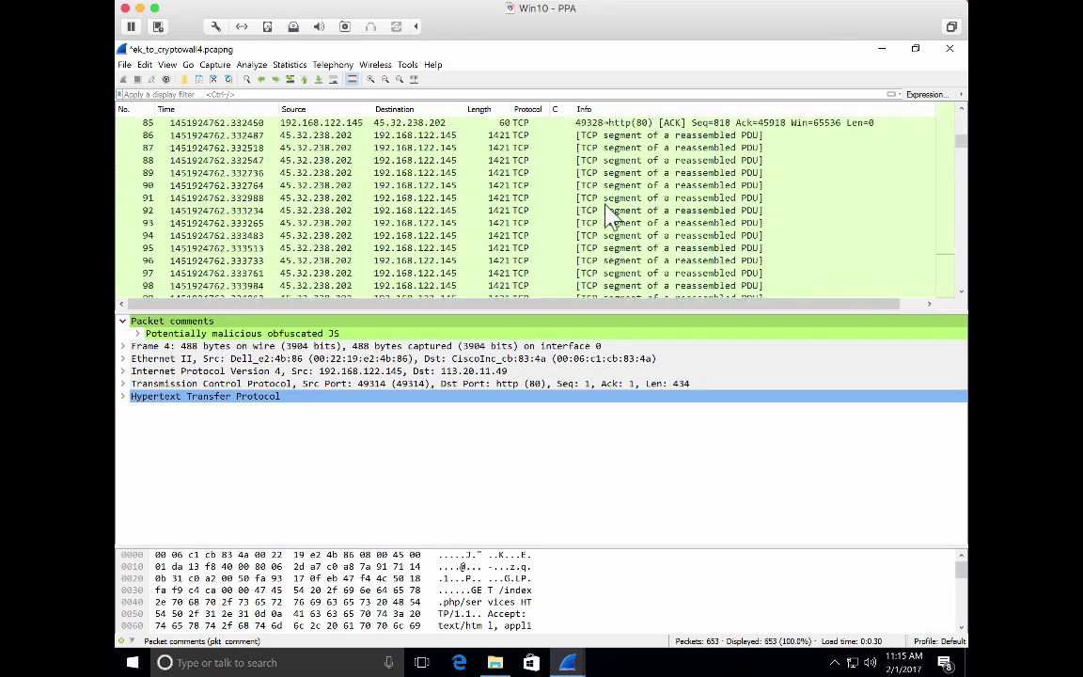
scroll(607, 207, "up", 20)
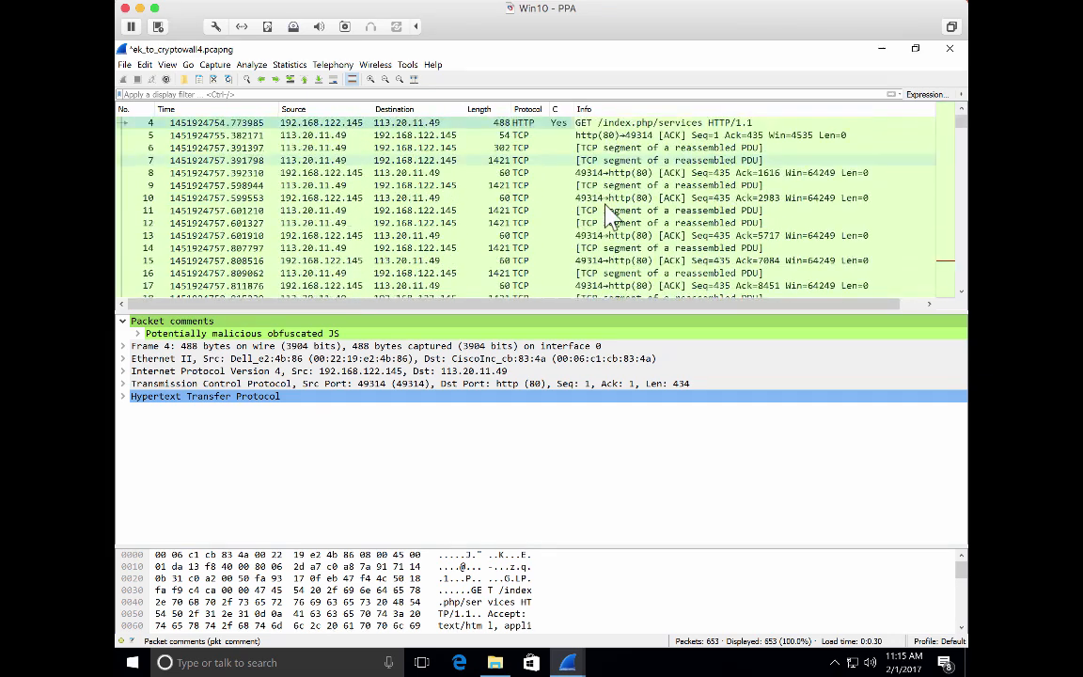
left_click(556, 109)
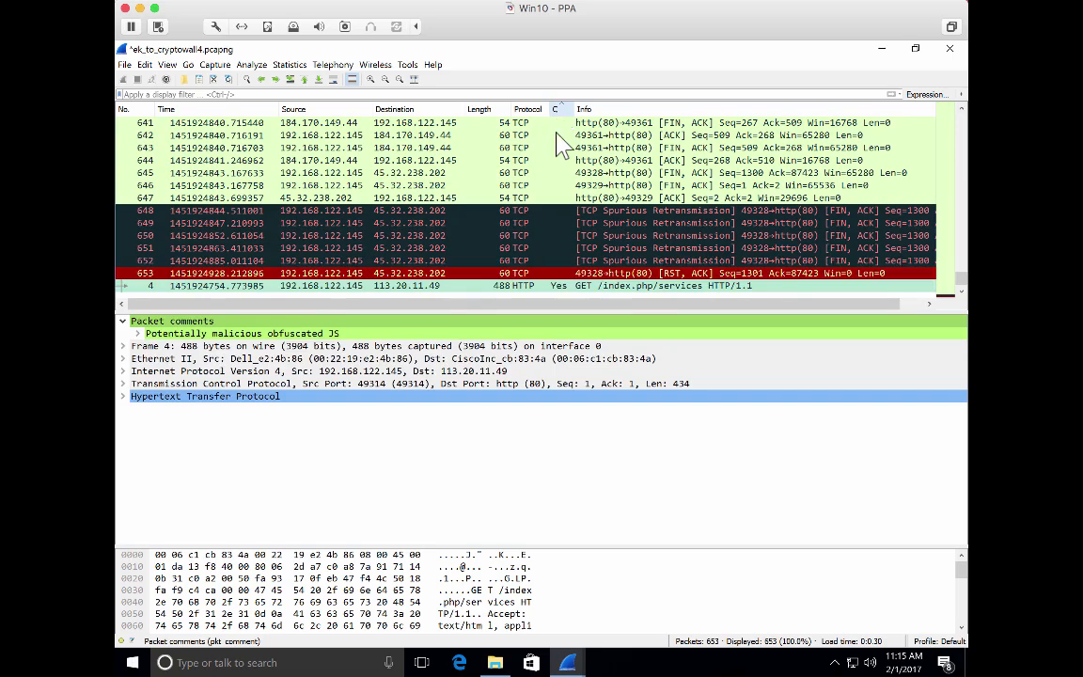
scroll(559, 174, "up", 20)
scroll(562, 180, "down", 20)
scroll(561, 180, "right", 2)
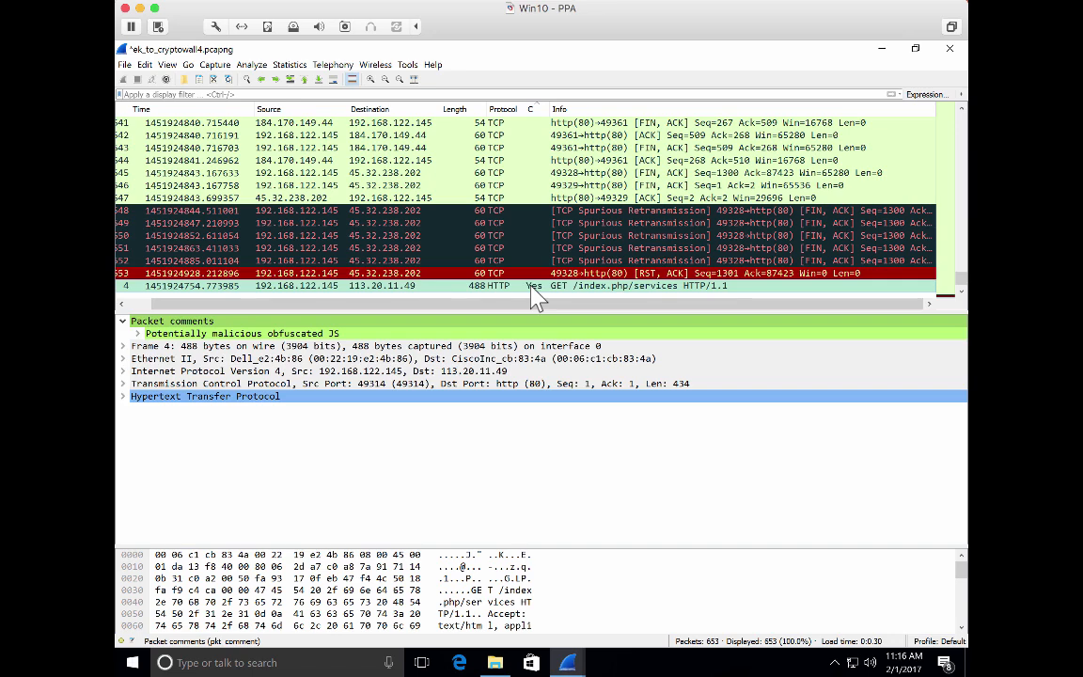
left_click(121, 110)
scroll(384, 230, "up", 1)
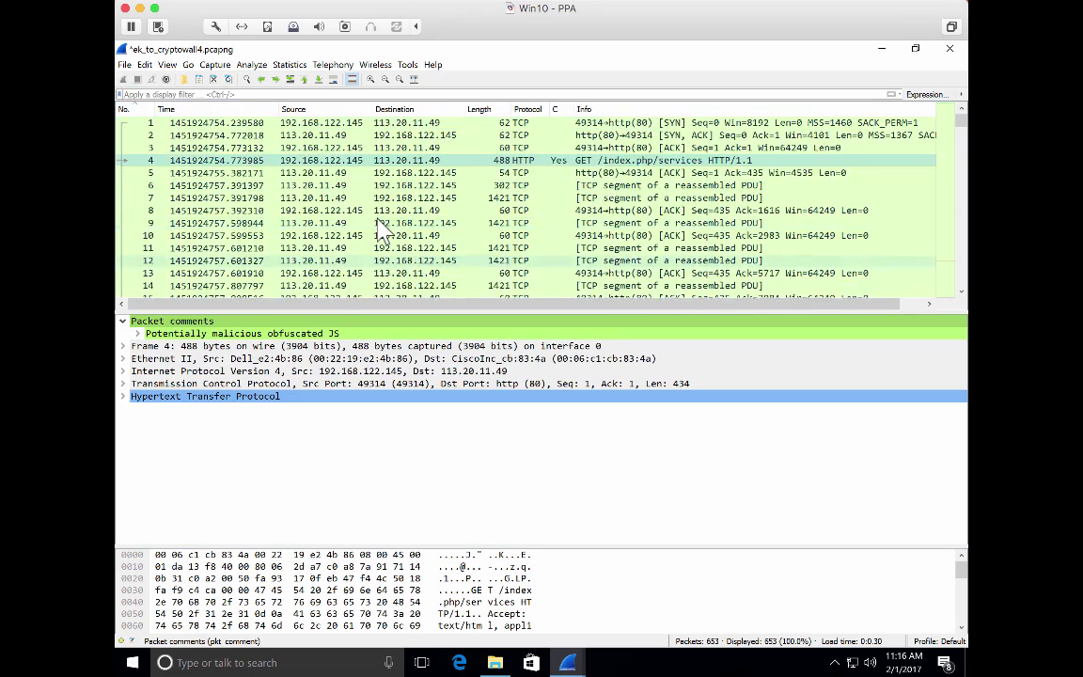